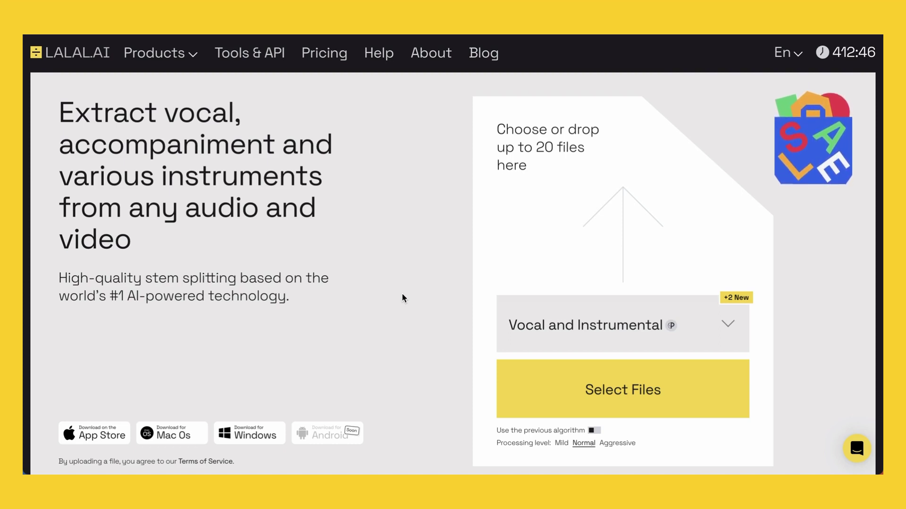
Drag All I see (1).aif from Finder's Recents onto the LALAL.AI drop zone for stem separation
{"action": "mouse_move", "coordinate": [231, 444]}
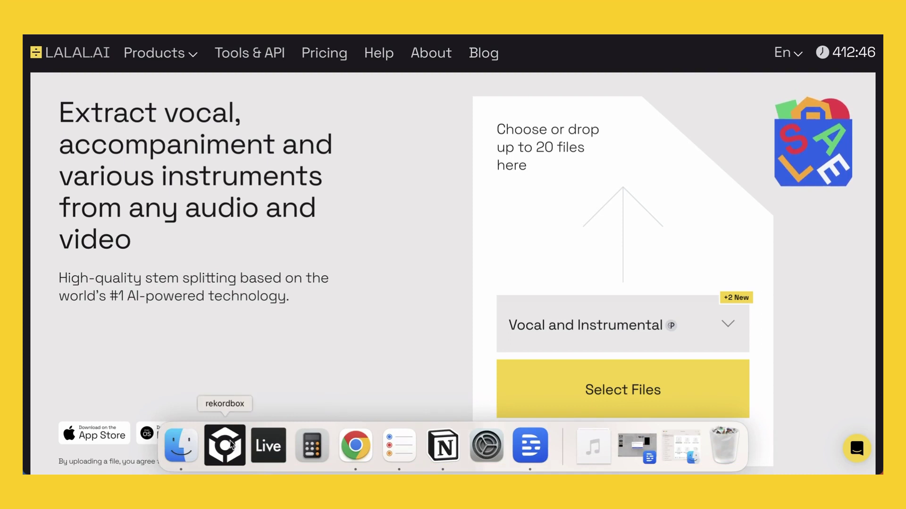
{"action": "left_click", "coordinate": [180, 446]}
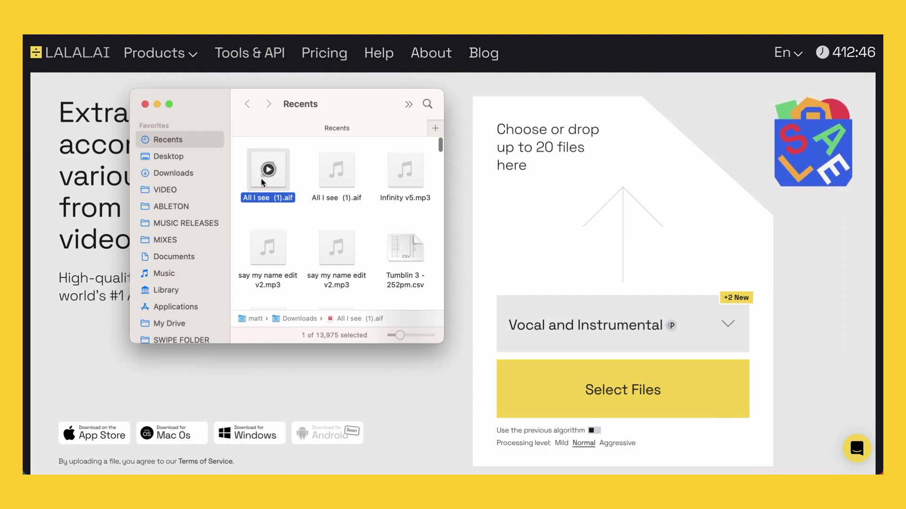
{"action": "left_click_drag", "start_coordinate": [261, 178], "coordinate": [515, 216]}
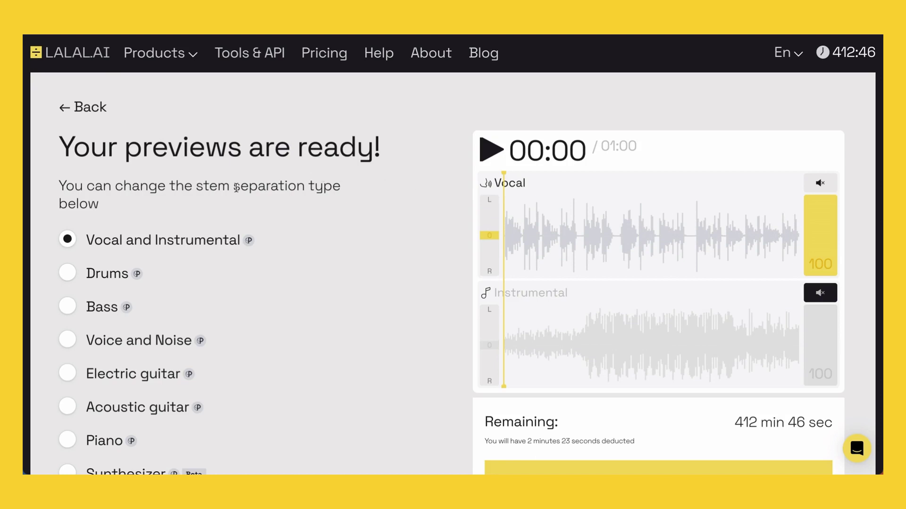
{"action": "scroll", "coordinate": [276, 185], "scroll_direction": "down", "scroll_amount": 2}
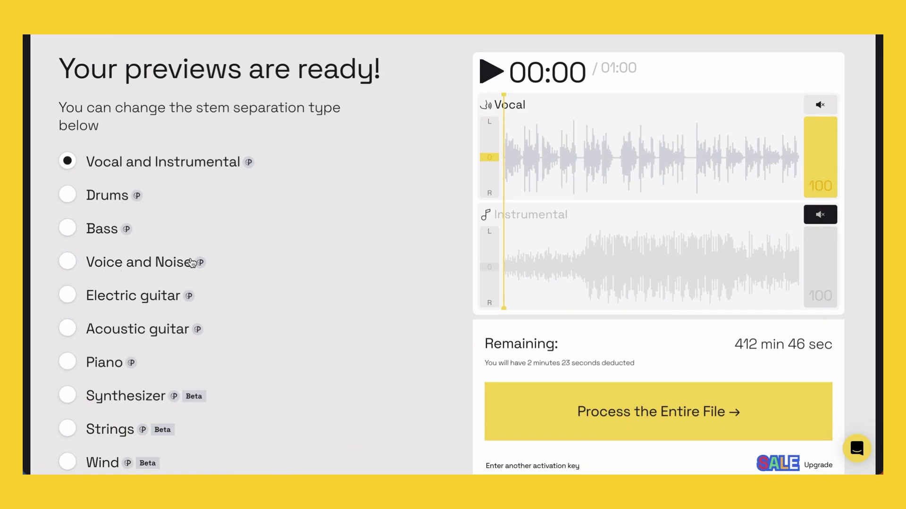
{"action": "scroll", "coordinate": [188, 262], "scroll_direction": "down", "scroll_amount": 1}
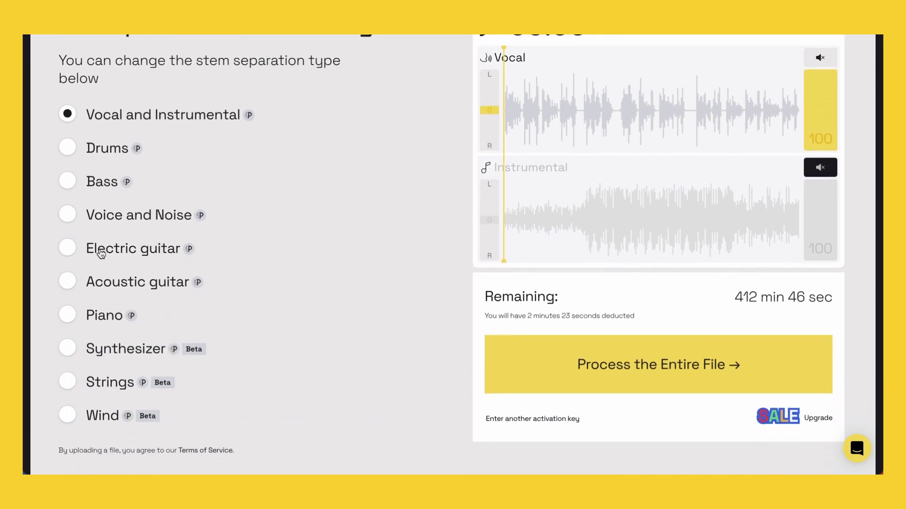
{"action": "scroll", "coordinate": [127, 216], "scroll_direction": "up", "scroll_amount": 3}
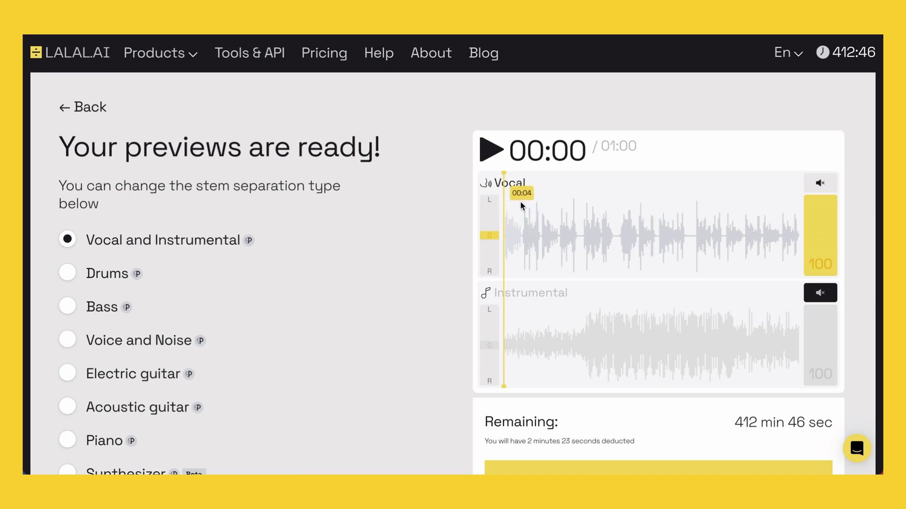
Play and pause the Vocal preview, then mute Vocal and unmute Instrumental
{"action": "left_click", "coordinate": [489, 158]}
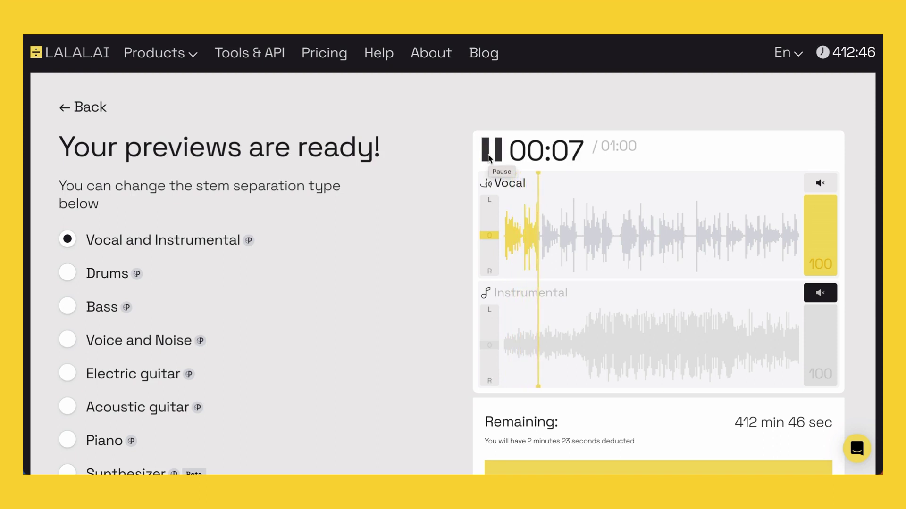
{"action": "left_click", "coordinate": [489, 157]}
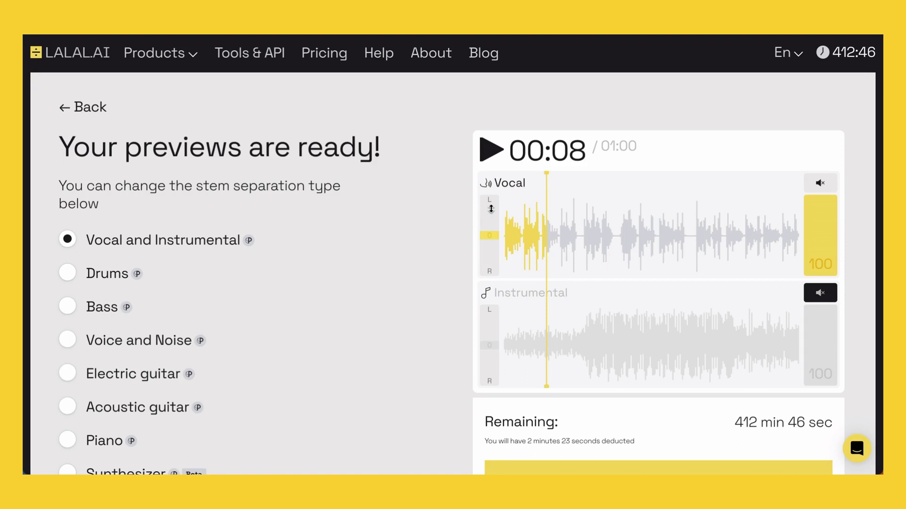
{"action": "left_click", "coordinate": [822, 295]}
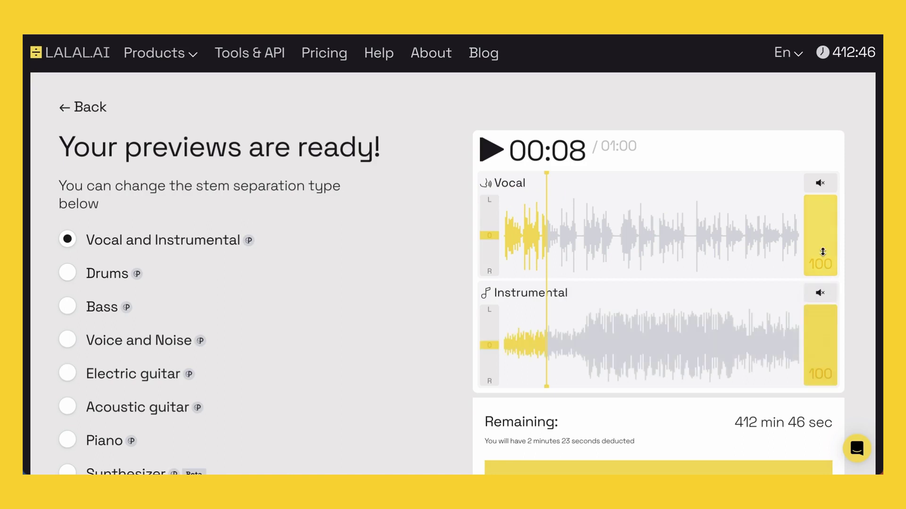
{"action": "left_click", "coordinate": [821, 188]}
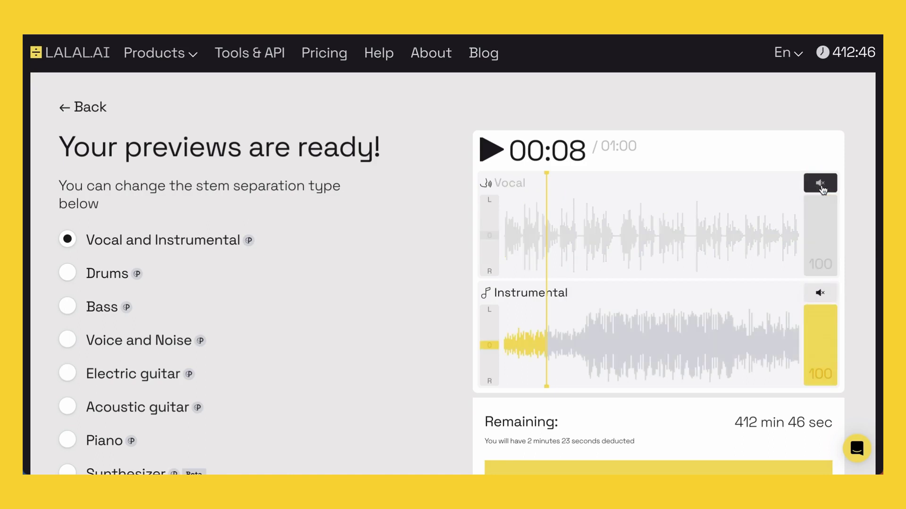
Play and pause the Instrumental preview, then scroll down the LALAL.AI page
{"action": "left_click", "coordinate": [493, 155]}
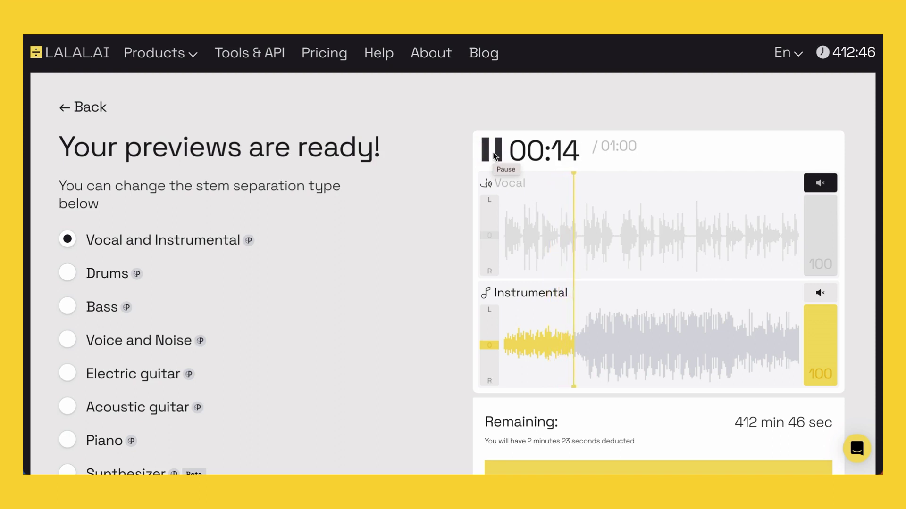
{"action": "left_click", "coordinate": [493, 155]}
{"action": "scroll", "coordinate": [434, 190], "scroll_direction": "down", "scroll_amount": 1}
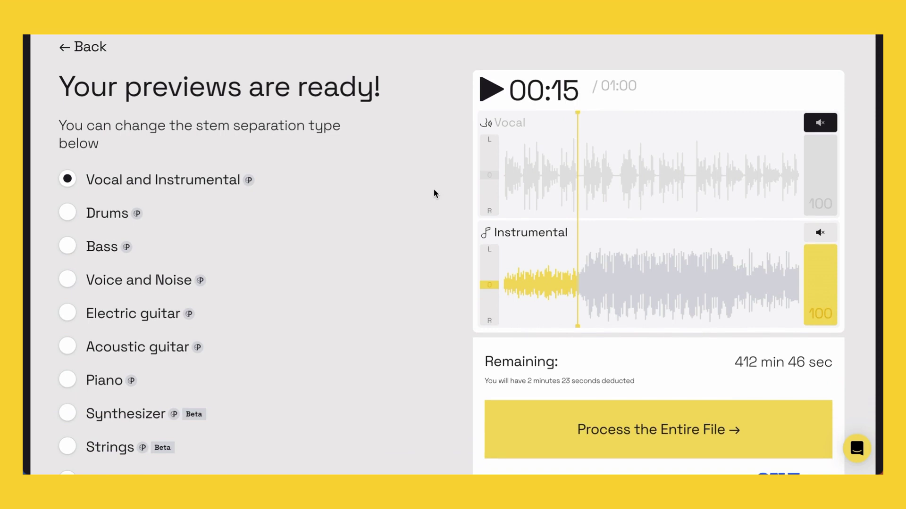
{"action": "scroll", "coordinate": [434, 191], "scroll_direction": "down", "scroll_amount": 1}
{"action": "scroll", "coordinate": [434, 191], "scroll_direction": "up", "scroll_amount": 1}
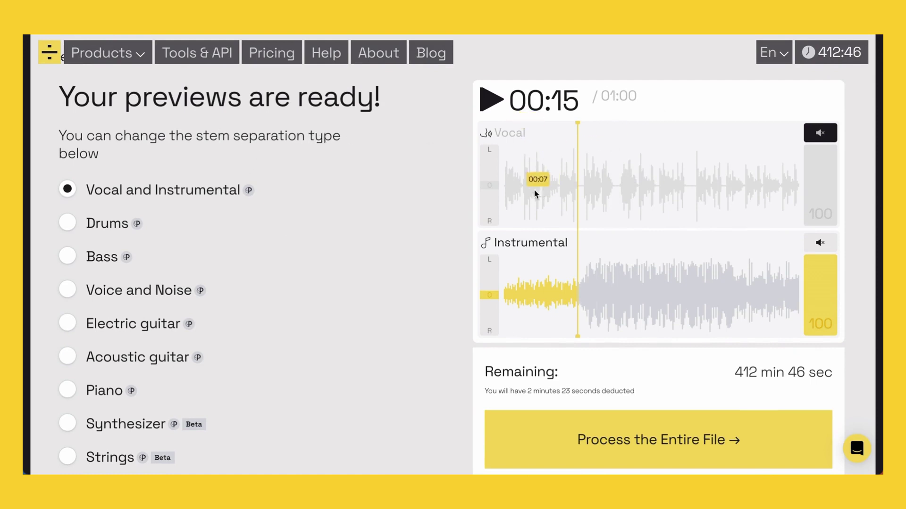
{"action": "scroll", "coordinate": [465, 210], "scroll_direction": "down", "scroll_amount": 1}
{"action": "scroll", "coordinate": [466, 210], "scroll_direction": "down", "scroll_amount": 2}
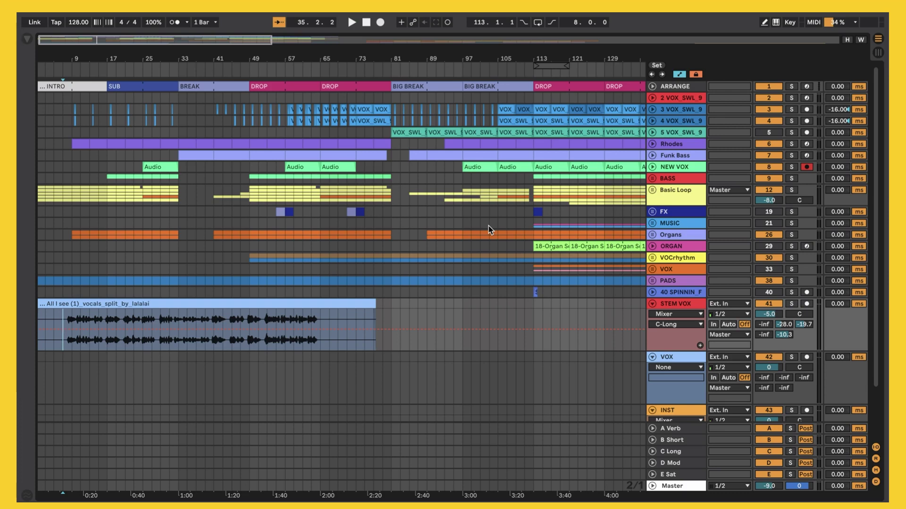
Scroll the arrangement right and start playback of the song with the STEM VOX vocal stem
{"action": "scroll", "coordinate": [486, 219], "scroll_direction": "right", "scroll_amount": 3}
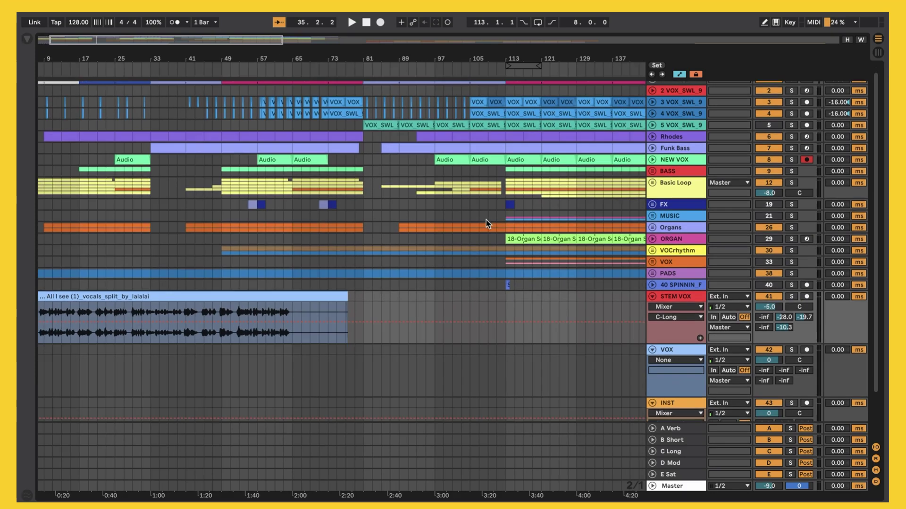
{"action": "scroll", "coordinate": [485, 220], "scroll_direction": "right", "scroll_amount": 6}
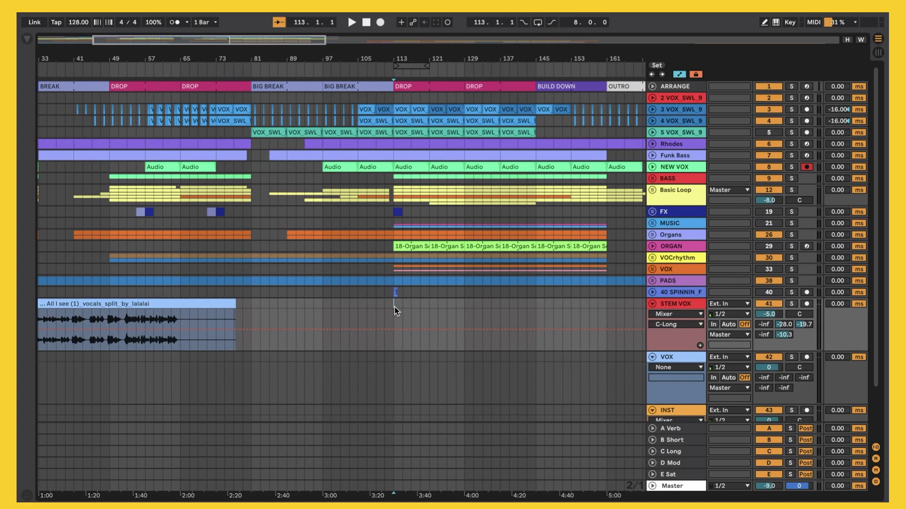
{"action": "key", "text": "space"}
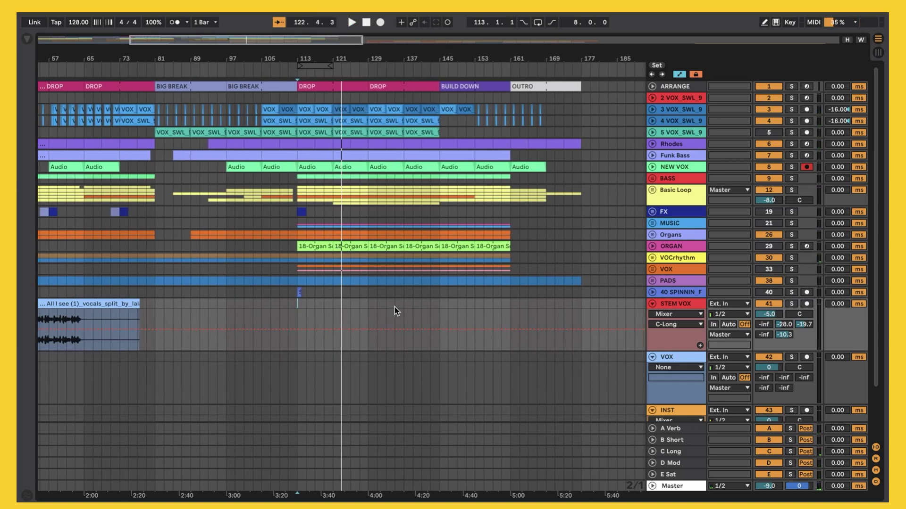
Navigate to the VOX clip and select the All I see (1)_vocals_split_by_lalalai clip
{"action": "scroll", "coordinate": [395, 307], "scroll_direction": "right", "scroll_amount": 5}
{"action": "scroll", "coordinate": [394, 307], "scroll_direction": "down", "scroll_amount": 1}
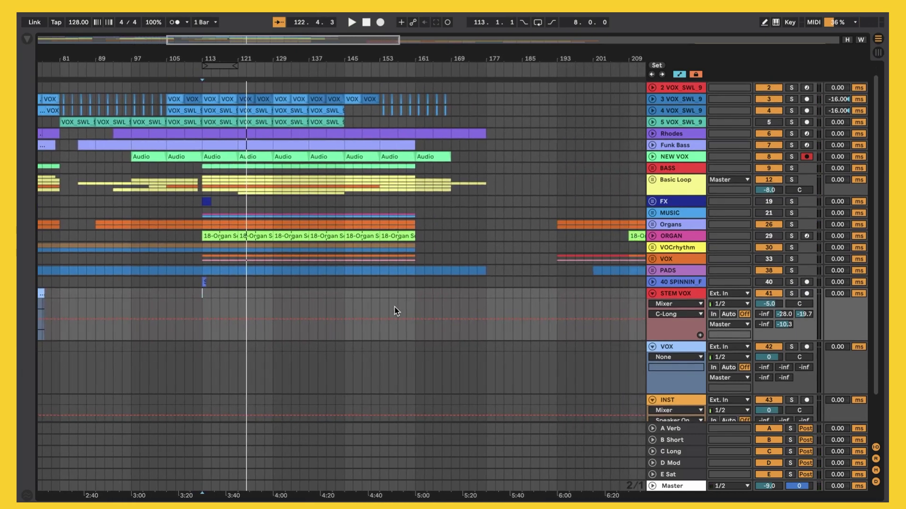
{"action": "scroll", "coordinate": [394, 308], "scroll_direction": "up", "scroll_amount": 1}
{"action": "scroll", "coordinate": [394, 307], "scroll_direction": "right", "scroll_amount": 5}
{"action": "scroll", "coordinate": [394, 307], "scroll_direction": "down", "scroll_amount": 2}
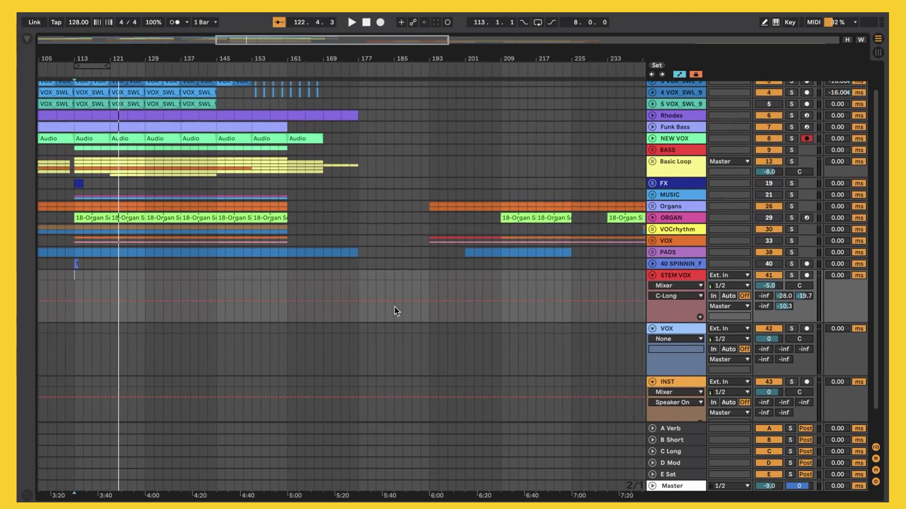
{"action": "scroll", "coordinate": [394, 307], "scroll_direction": "right", "scroll_amount": 20}
{"action": "scroll", "coordinate": [394, 307], "scroll_direction": "down", "scroll_amount": 2}
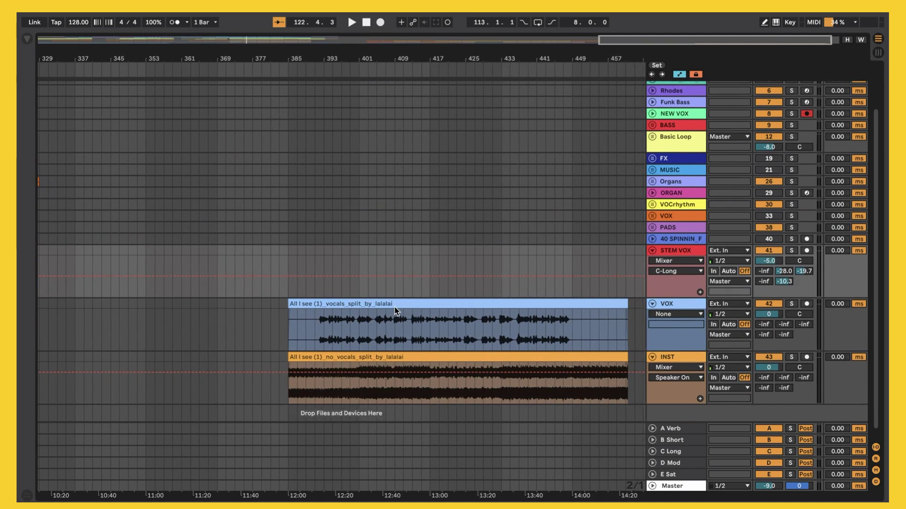
{"action": "scroll", "coordinate": [394, 307], "scroll_direction": "right", "scroll_amount": 1}
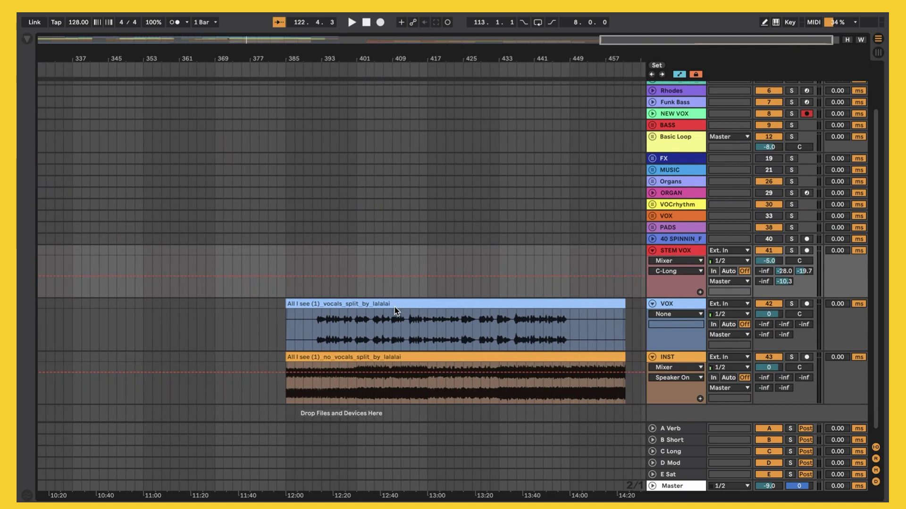
{"action": "left_click", "coordinate": [291, 323]}
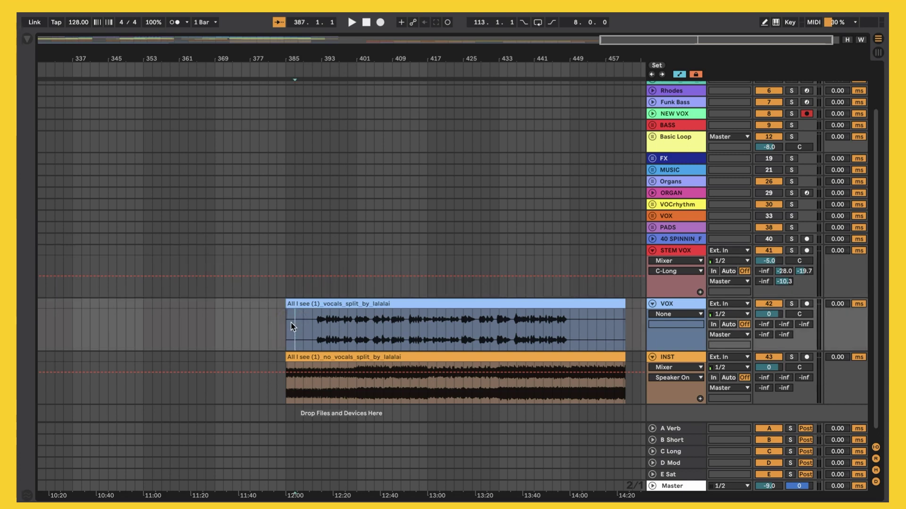
{"action": "left_click", "coordinate": [286, 326]}
{"action": "left_click", "coordinate": [362, 303]}
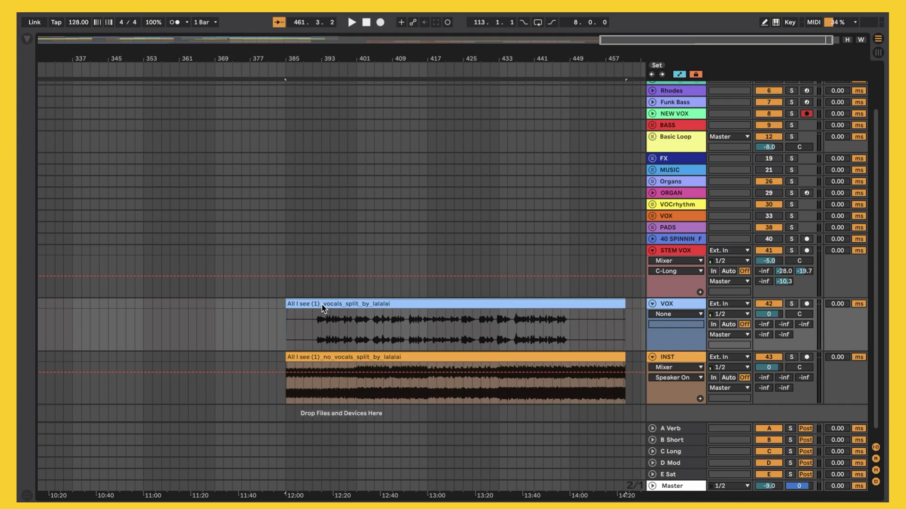
Lower the INST track volume to -13.5, audition the vocals clip, and switch INST off
{"action": "left_click", "coordinate": [772, 372]}
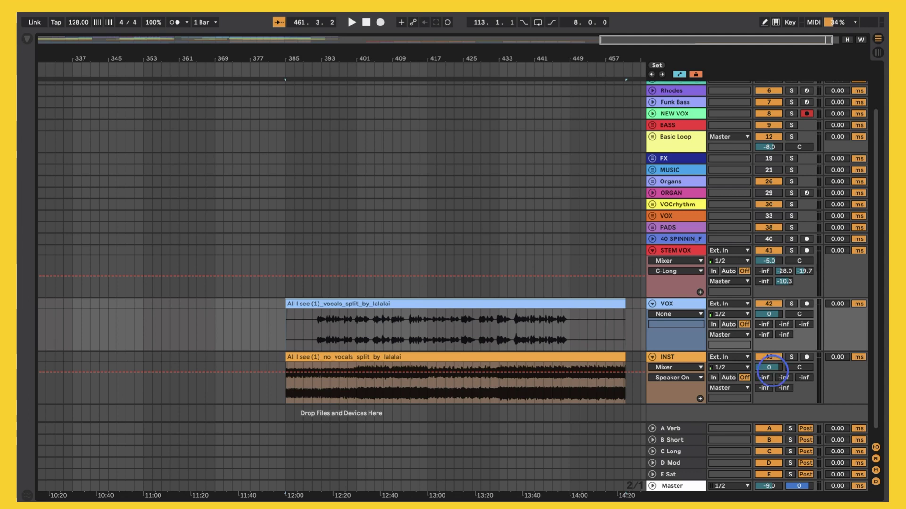
{"action": "left_click_drag", "start_coordinate": [772, 371], "coordinate": [772, 372]}
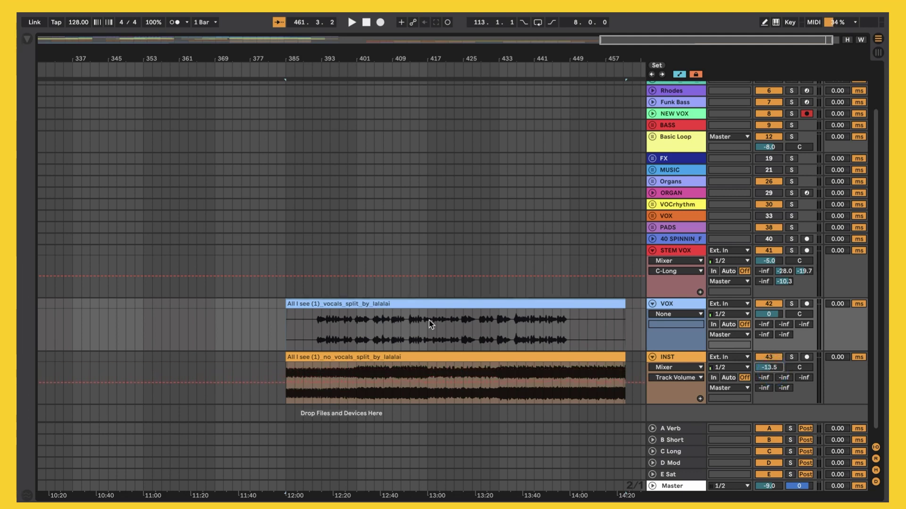
{"action": "left_click", "coordinate": [309, 337]}
{"action": "key", "text": "space"}
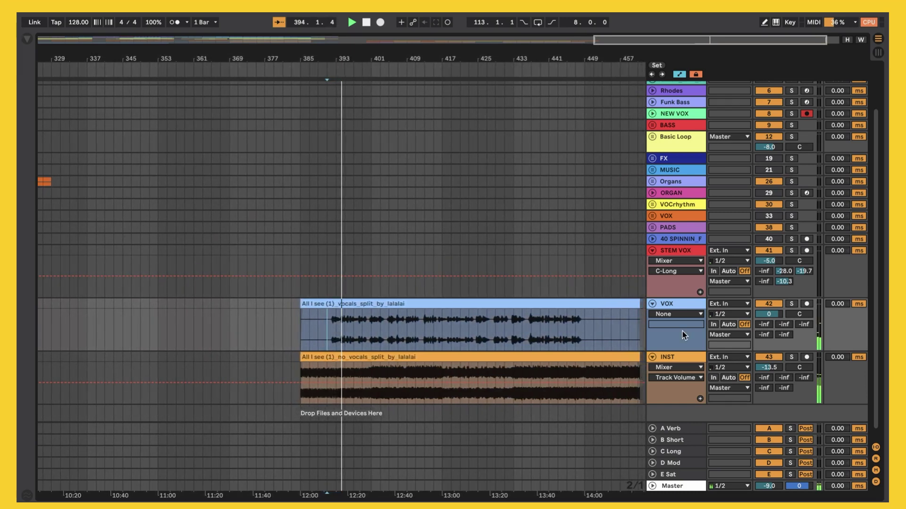
{"action": "left_click", "coordinate": [765, 357]}
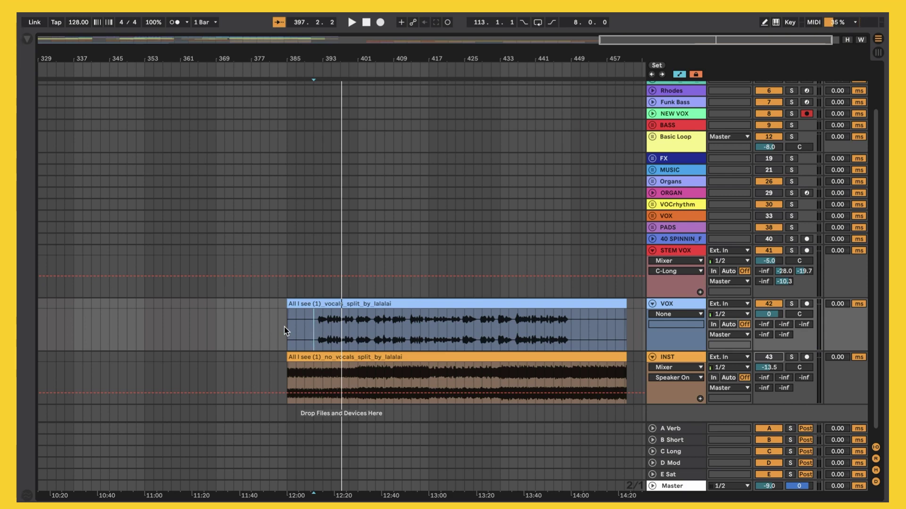
{"action": "key", "text": "Home"}
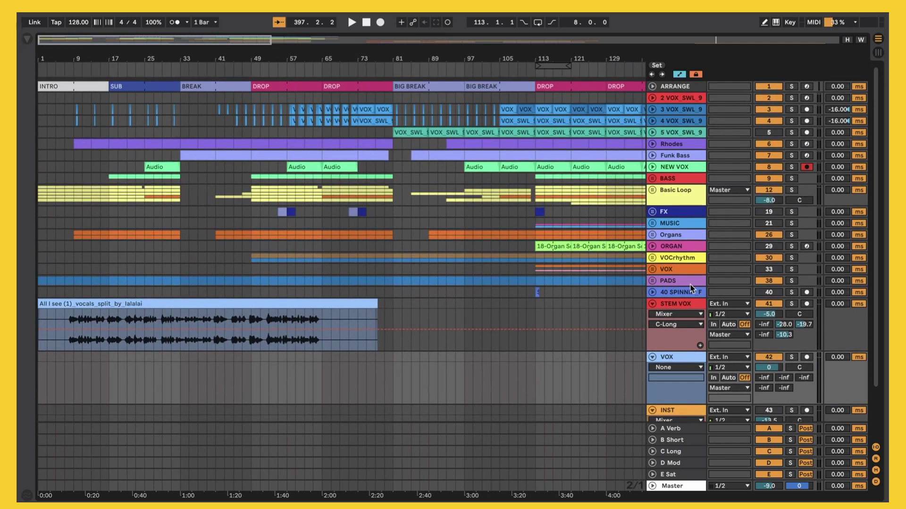
Deactivate the VOX track, play the vocal stem from its start, stop, then mark bar 41
{"action": "left_click", "coordinate": [779, 362]}
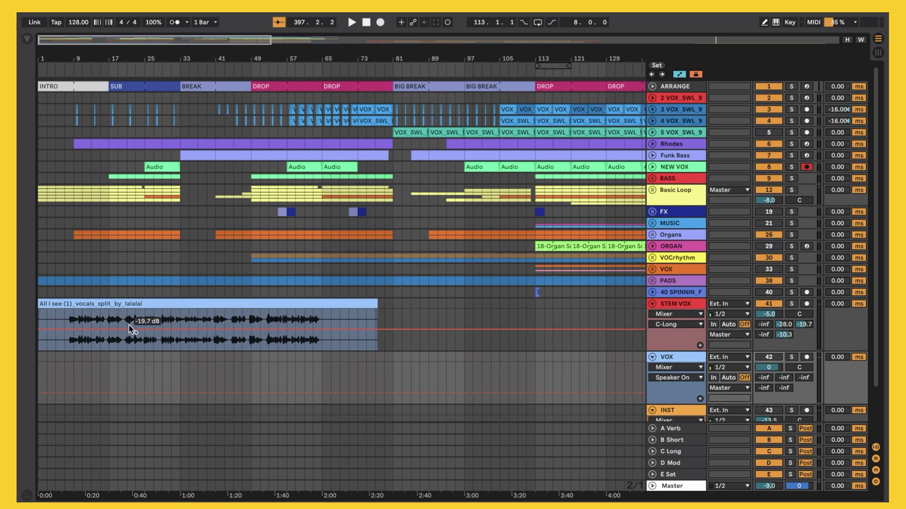
{"action": "left_click", "coordinate": [55, 322]}
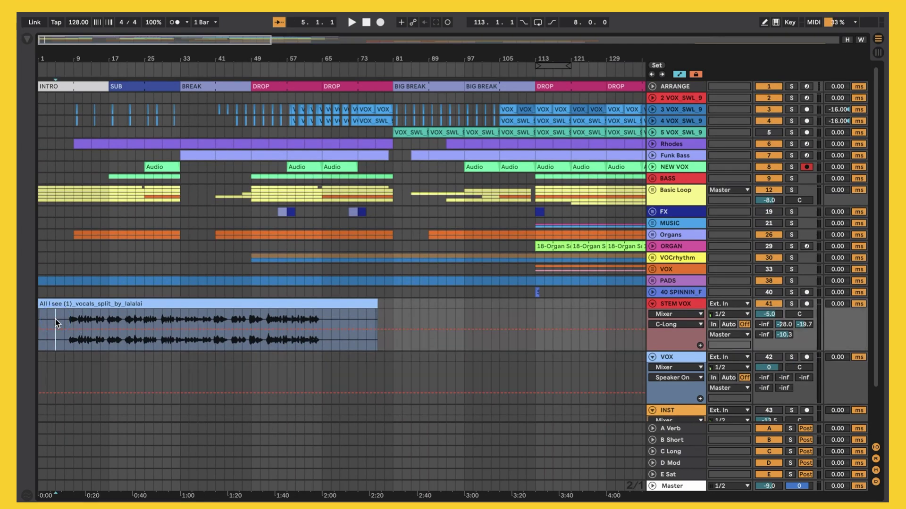
{"action": "key", "text": "space"}
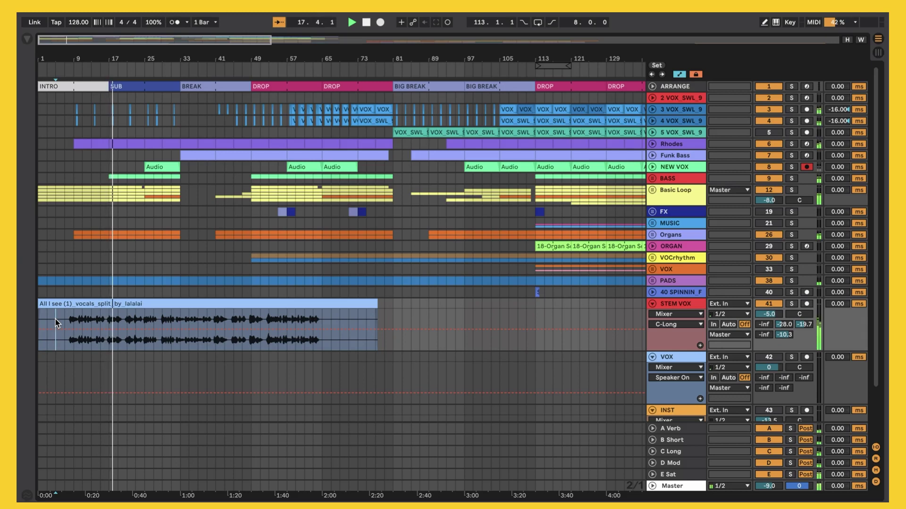
{"action": "key", "text": "space"}
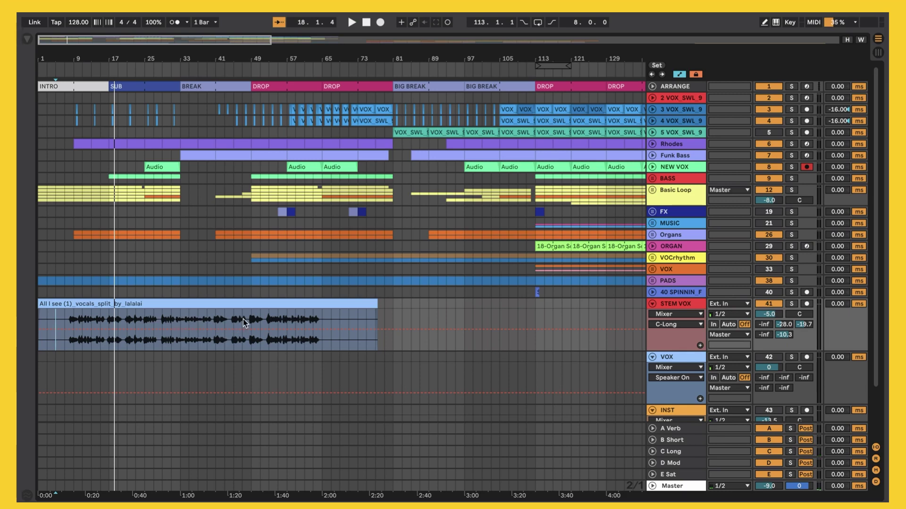
{"action": "left_click", "coordinate": [214, 321], "text": "shift"}
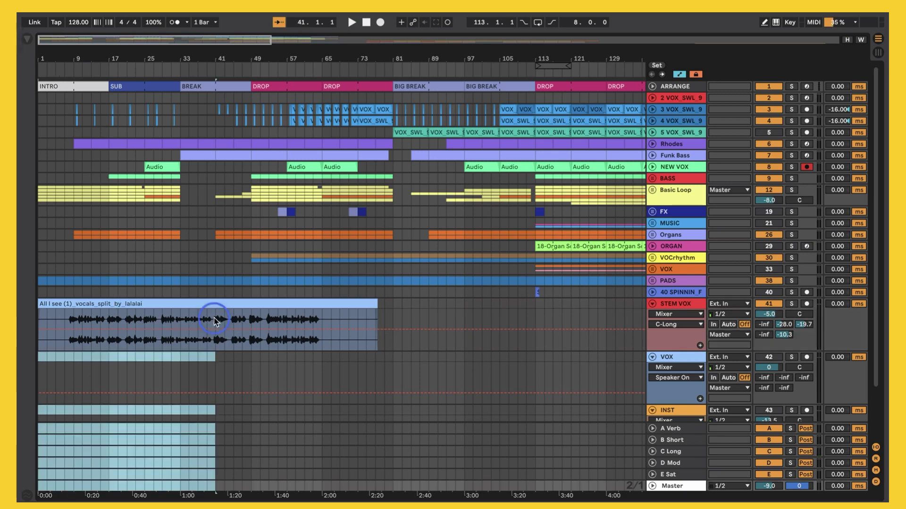
{"action": "left_click", "coordinate": [214, 322]}
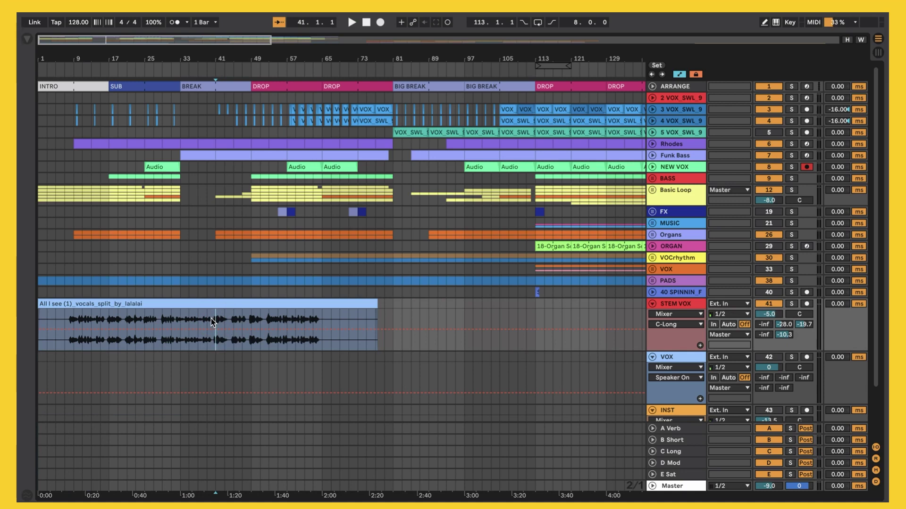
{"action": "key", "text": "space"}
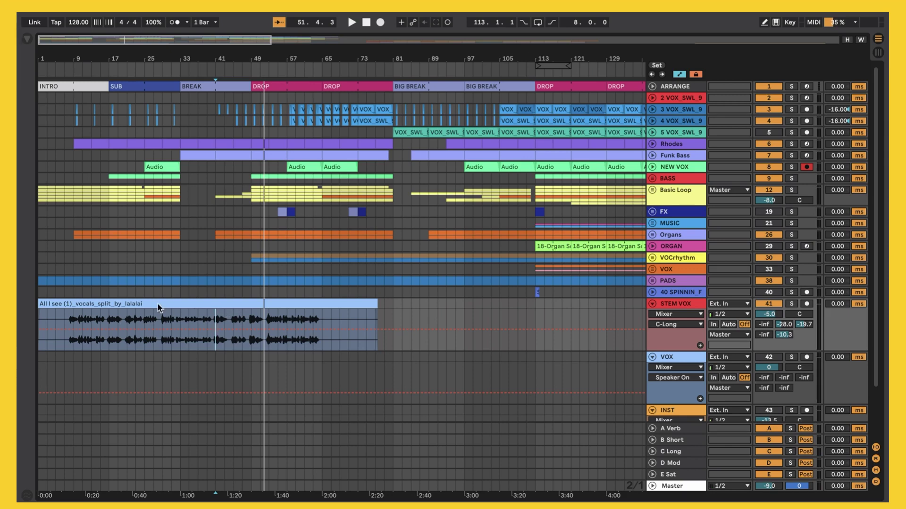
Open STEM VOX's device chain and reveal the V-Strip rack's L and H Auto Filters
{"action": "double_click", "coordinate": [648, 303]}
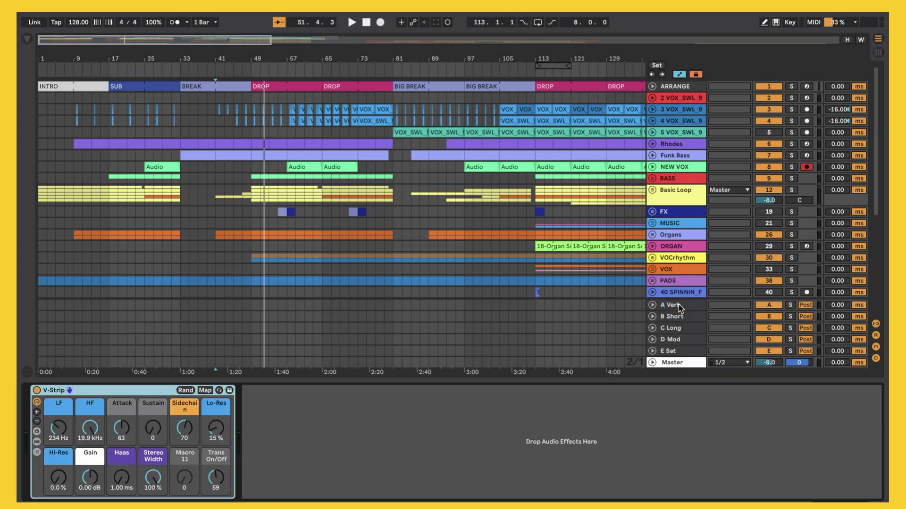
{"action": "scroll", "coordinate": [625, 278], "scroll_direction": "down", "scroll_amount": 8}
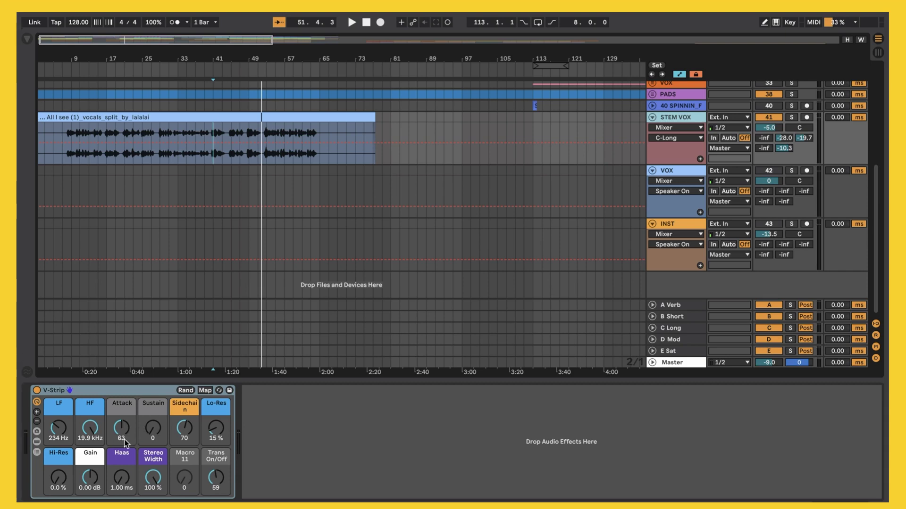
{"action": "left_click", "coordinate": [36, 441]}
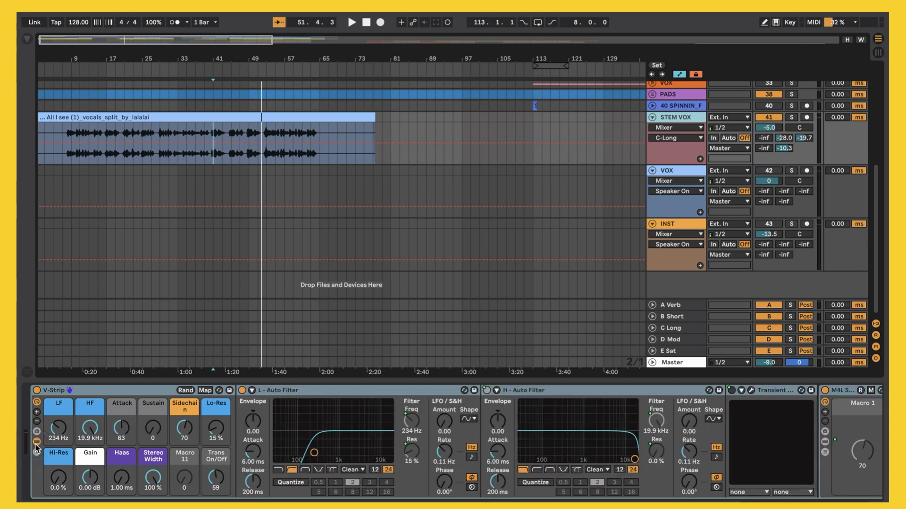
Bring up Transient Master, set the V-Strip Trans On/Off macro to 53, then close the plug-in window
{"action": "left_click", "coordinate": [751, 391]}
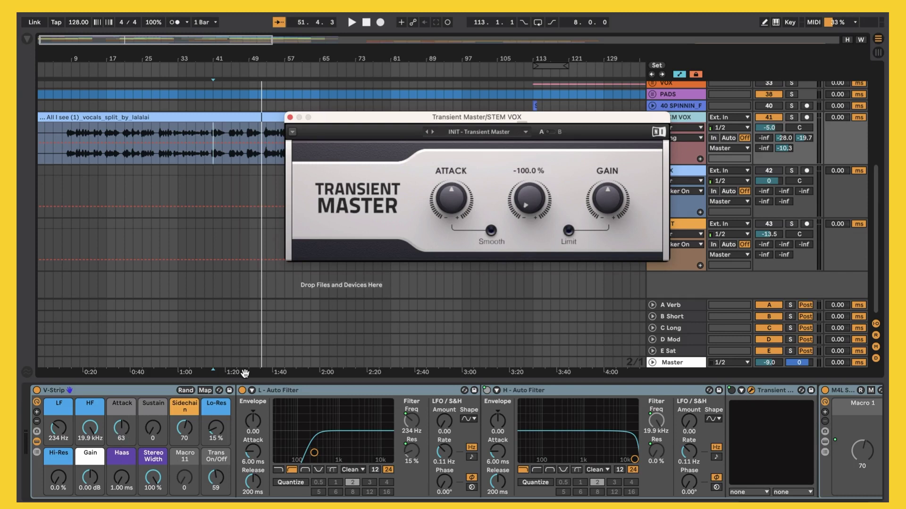
{"action": "mouse_move", "coordinate": [215, 477]}
{"action": "left_mouse_down"}
{"action": "mouse_move", "coordinate": [215, 500]}
{"action": "mouse_move", "coordinate": [215, 465]}
{"action": "mouse_move", "coordinate": [215, 486]}
{"action": "left_mouse_up"}
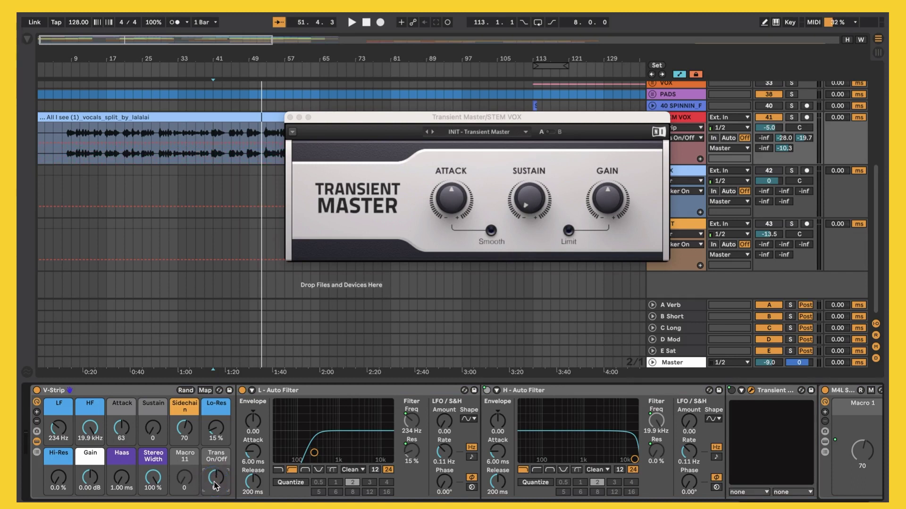
{"action": "mouse_move", "coordinate": [215, 486]}
{"action": "left_mouse_down"}
{"action": "mouse_move", "coordinate": [214, 498]}
{"action": "mouse_move", "coordinate": [214, 477]}
{"action": "left_mouse_up"}
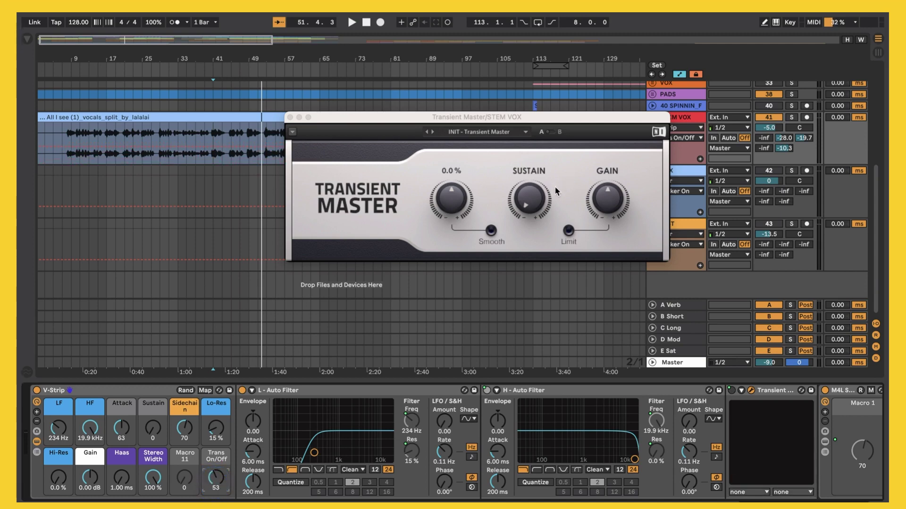
{"action": "mouse_move", "coordinate": [531, 200]}
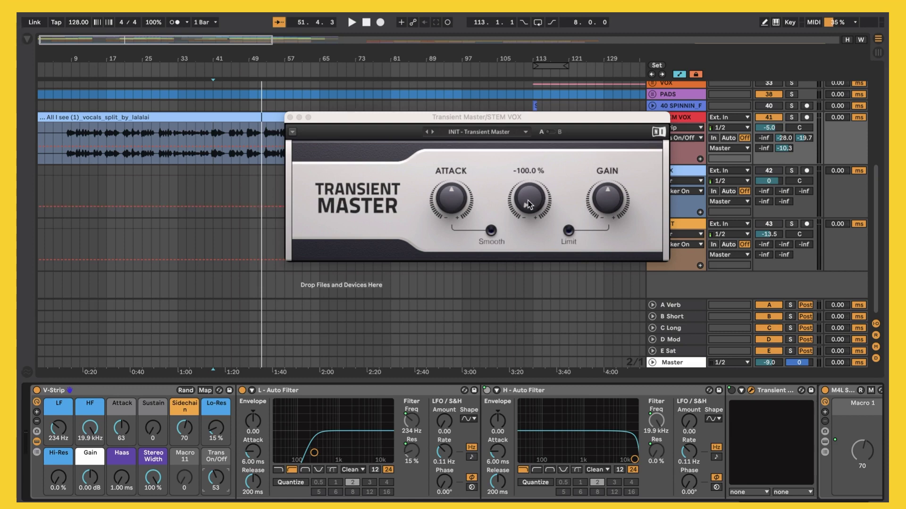
{"action": "left_click", "coordinate": [290, 117]}
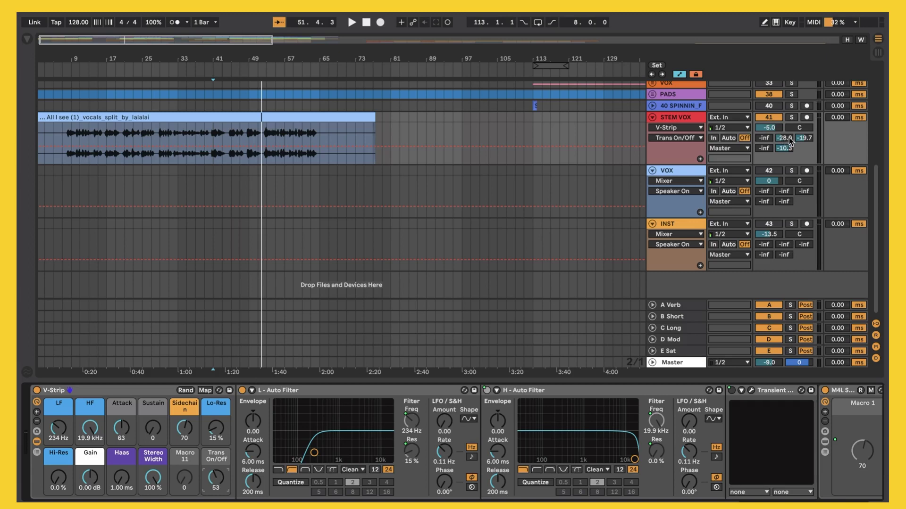
Review the C Long and B Short Echo returns, then show E Sat's Sinoid Fold Saturator
{"action": "left_click", "coordinate": [669, 329]}
{"action": "left_click", "coordinate": [668, 317]}
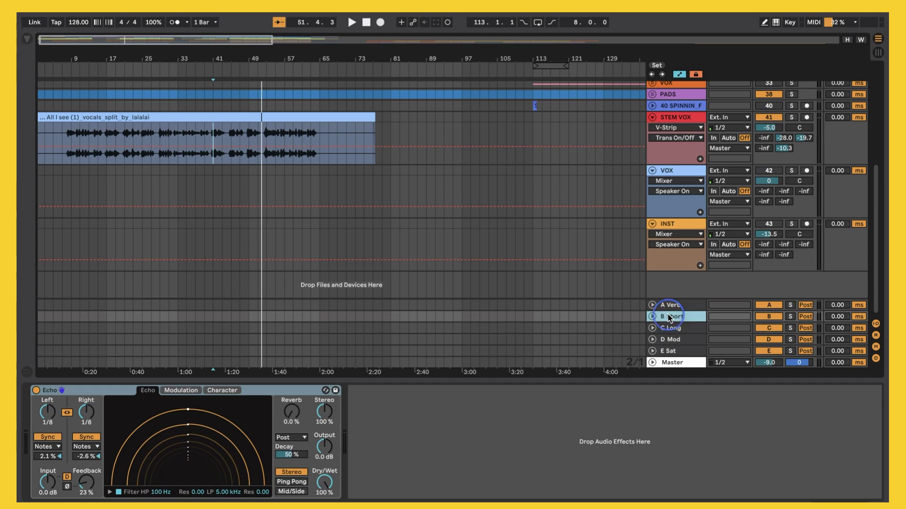
{"action": "left_click", "coordinate": [669, 351]}
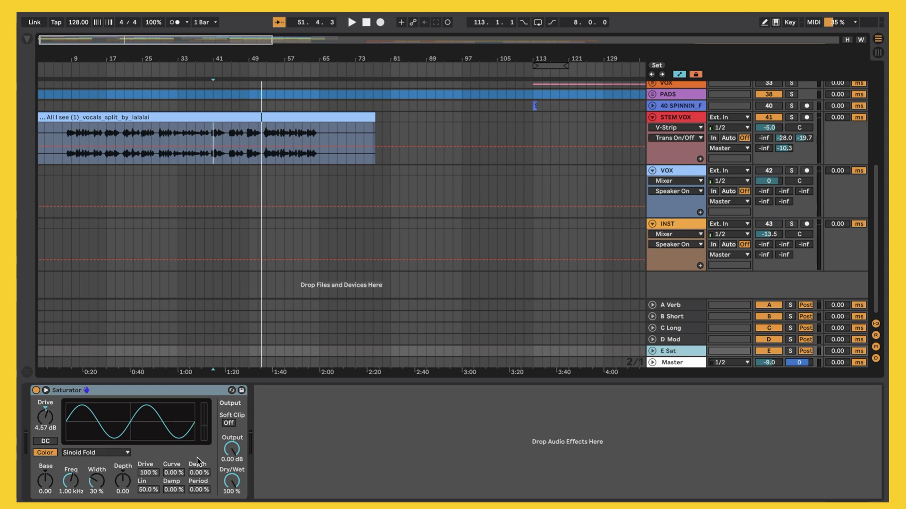
{"action": "scroll", "coordinate": [144, 288], "scroll_direction": "up", "scroll_amount": 5}
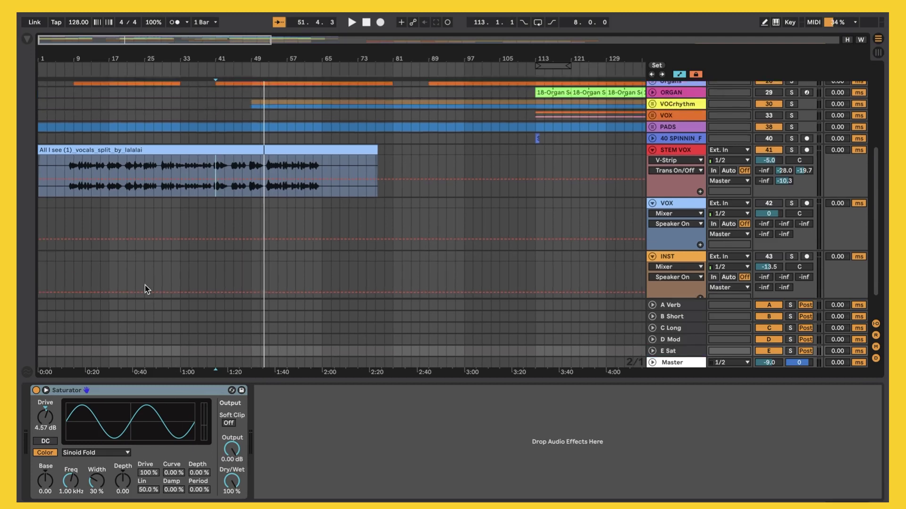